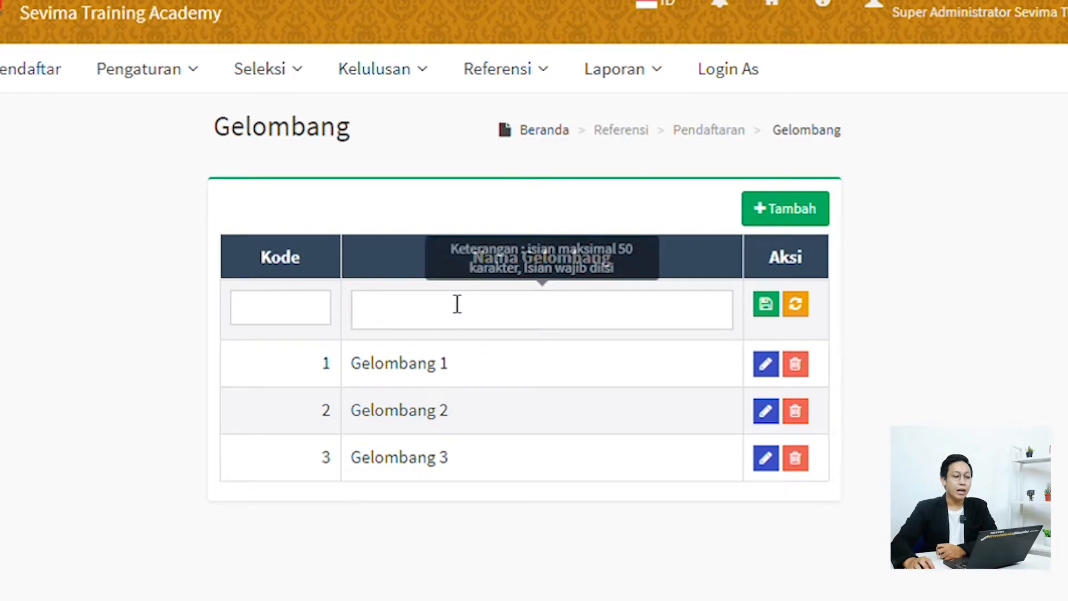
pyautogui.click(460, 320)
pyautogui.click(602, 538)
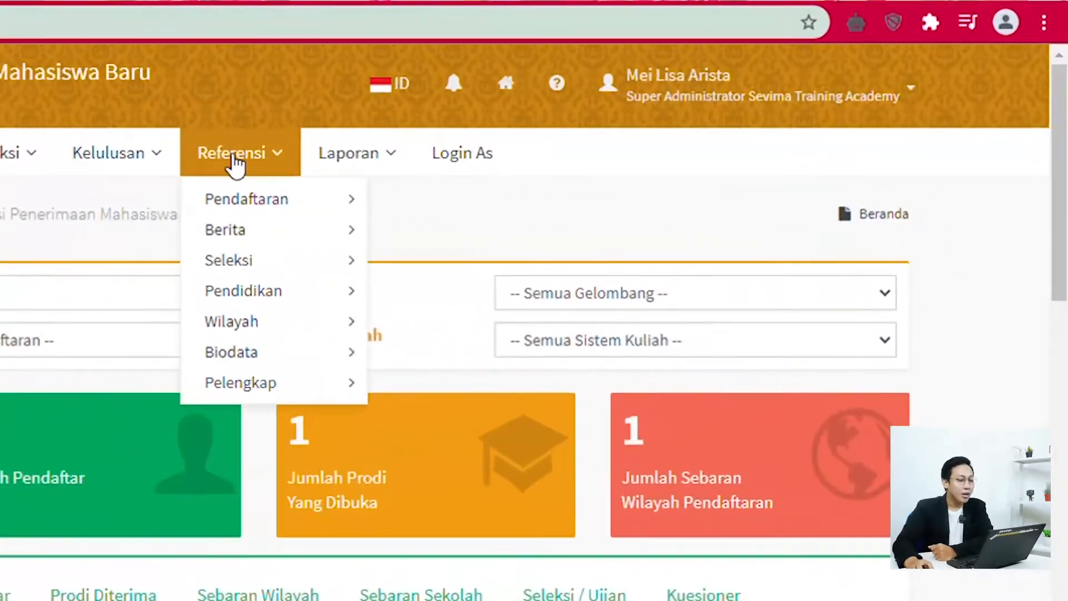
# Step: Open the Jalur Pendaftaran reference list and add a blank entry row
pyautogui.moveTo(269, 202)
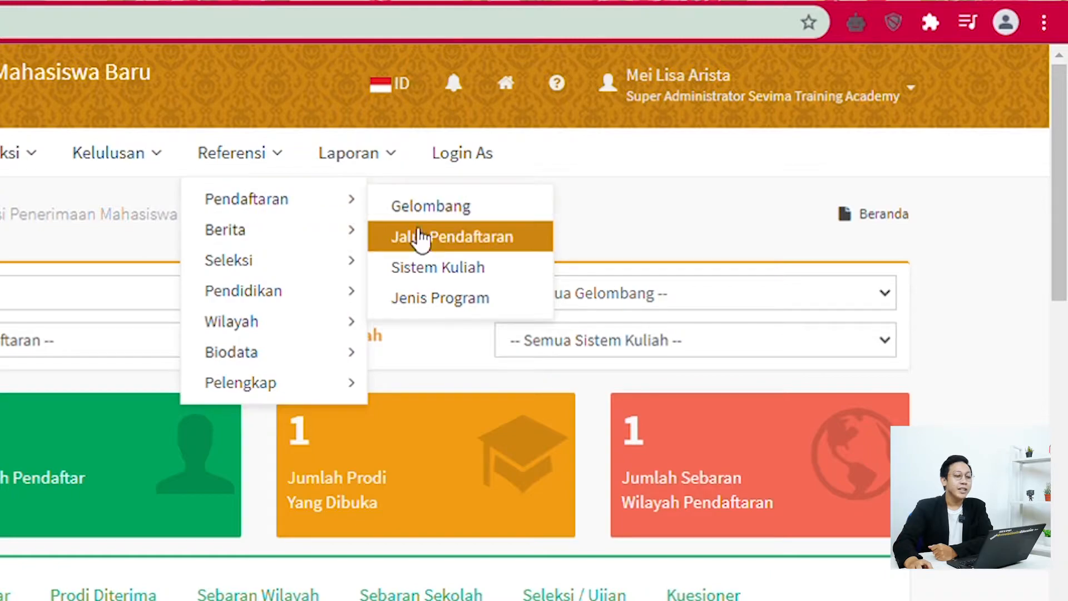
pyautogui.click(431, 248)
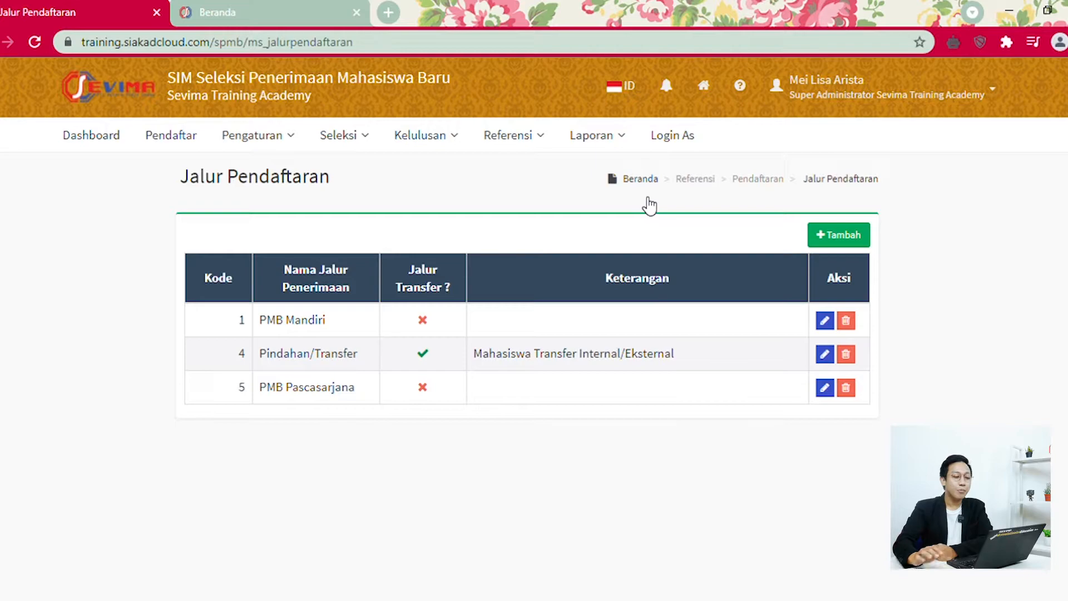
pyautogui.click(838, 234)
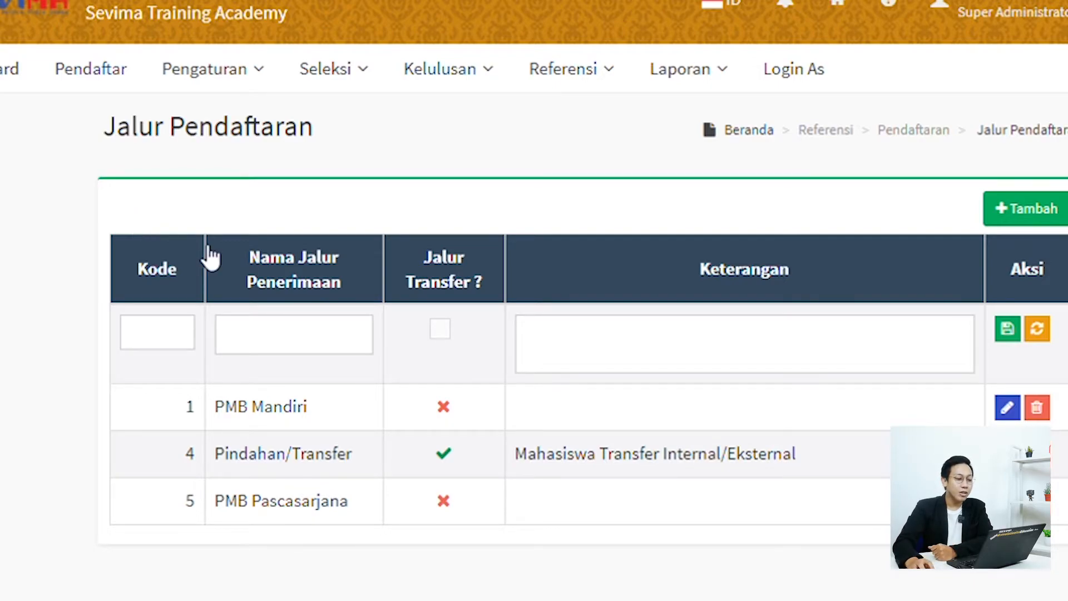
# Step: Name the new registration path "Reguler", leaving Jalur Transfer unticked after trying it, and open its Keterangan for entry
pyautogui.click(293, 346)
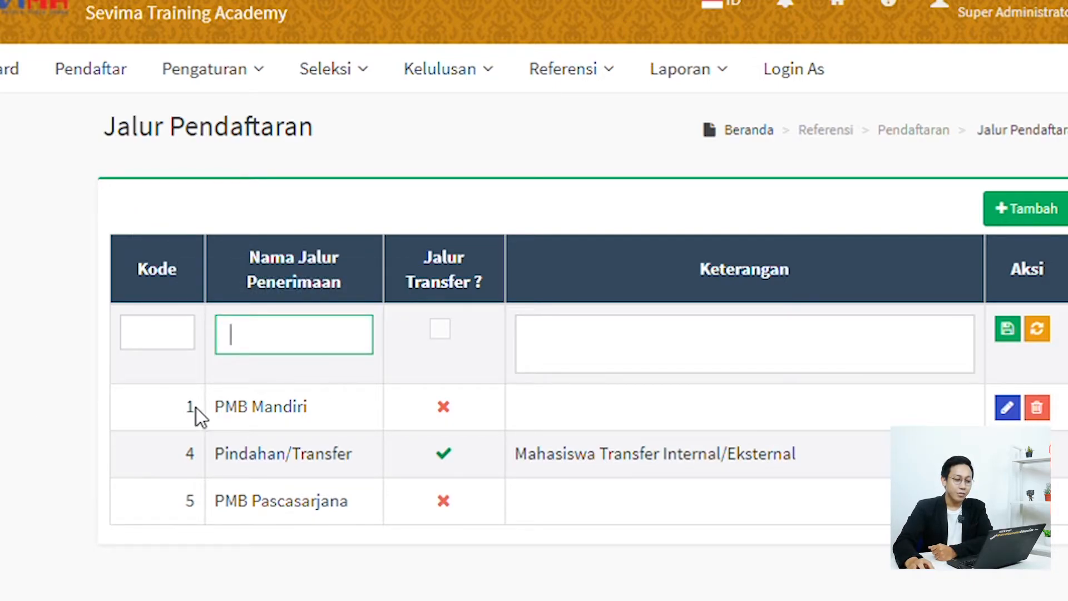
pyautogui.write('Reguler')
pyautogui.click(47, 429)
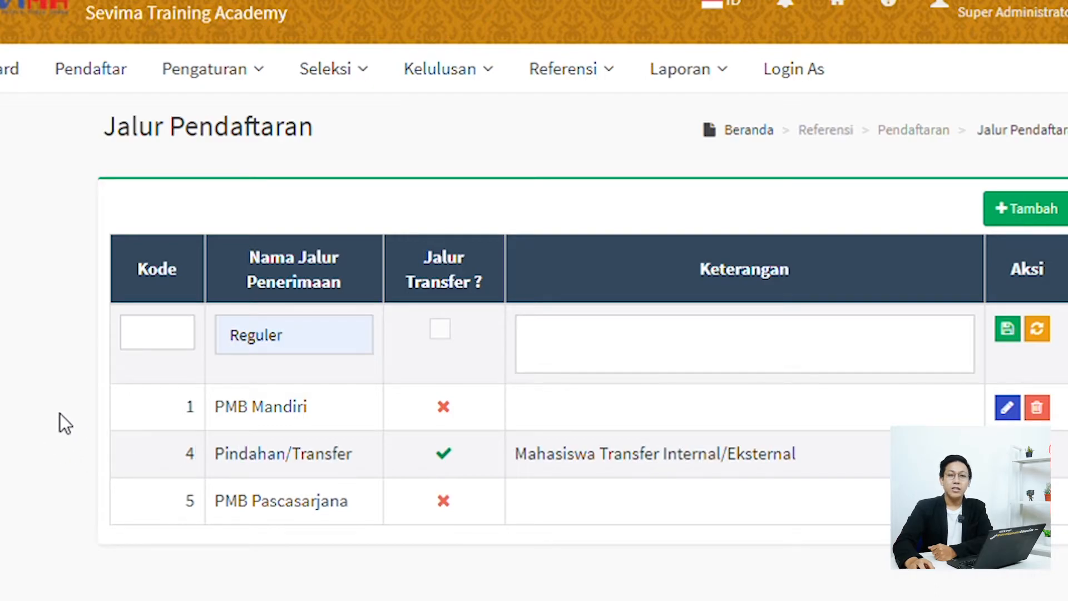
pyautogui.click(456, 340)
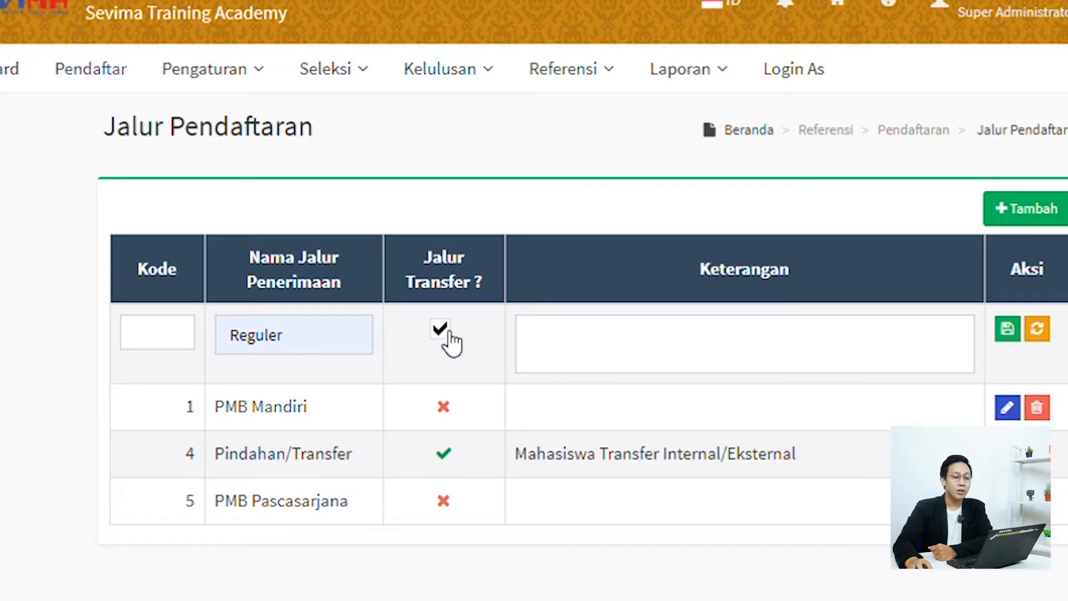
pyautogui.click(442, 331)
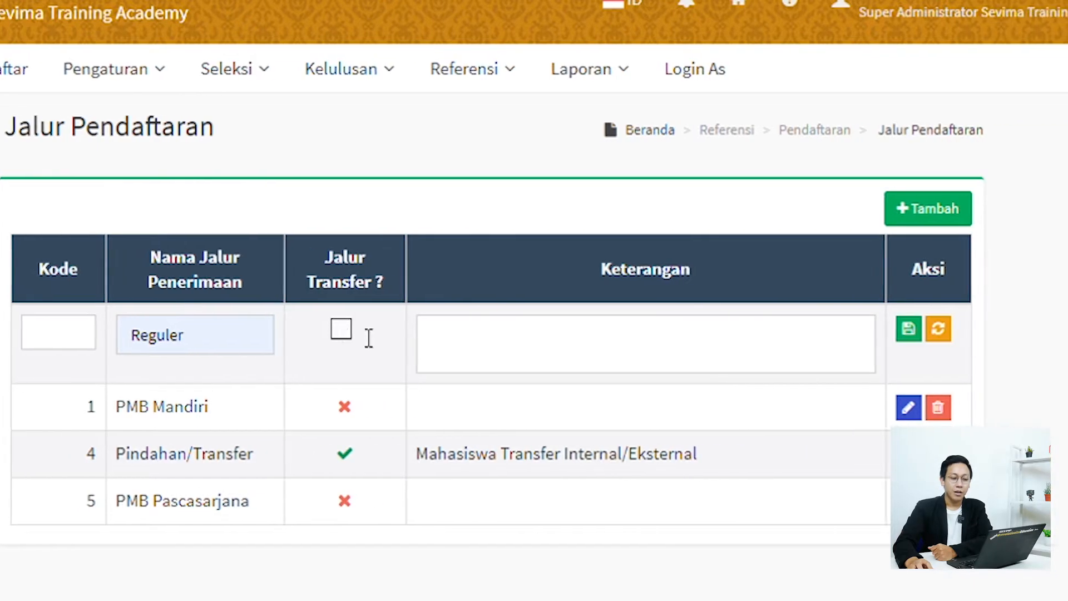
pyautogui.click(596, 367)
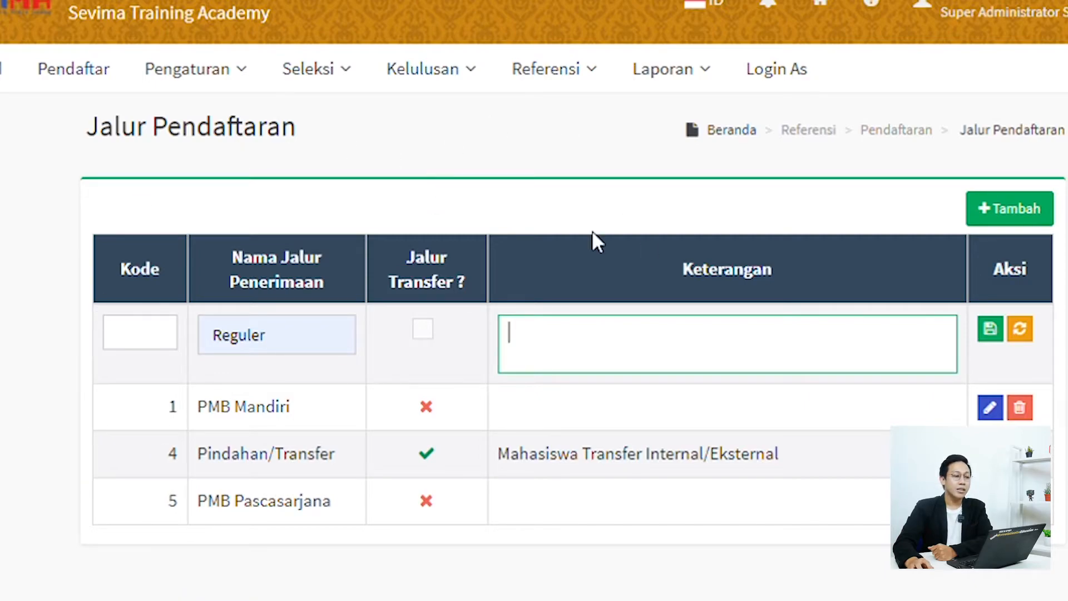
# Step: Switch to the public admissions portal and examine the Jalur Seleksi section of its home page
pyautogui.click(244, 7)
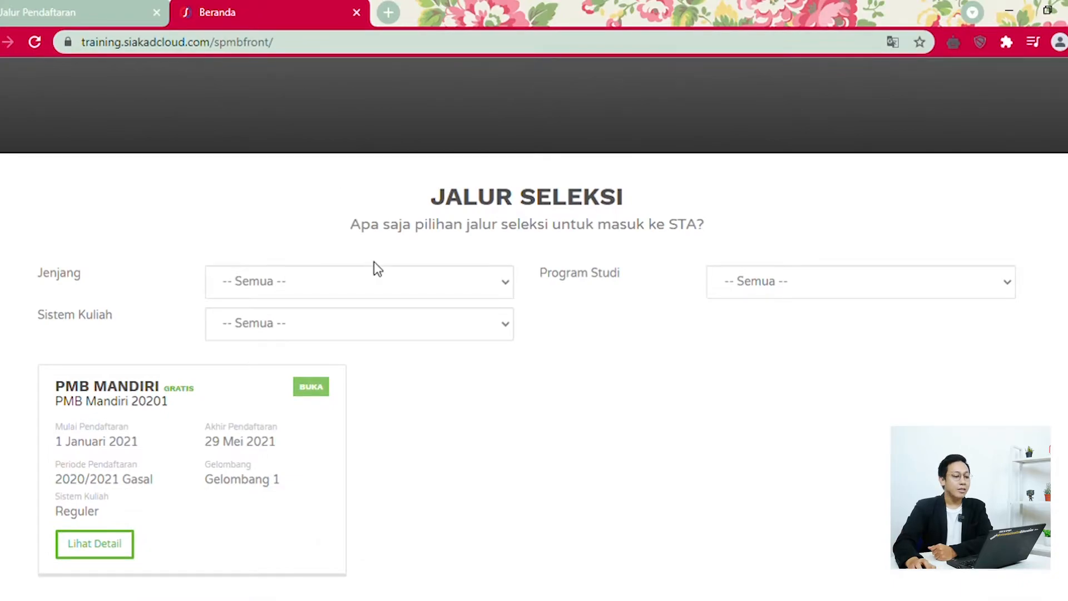
pyautogui.scroll(10, 374, 267)
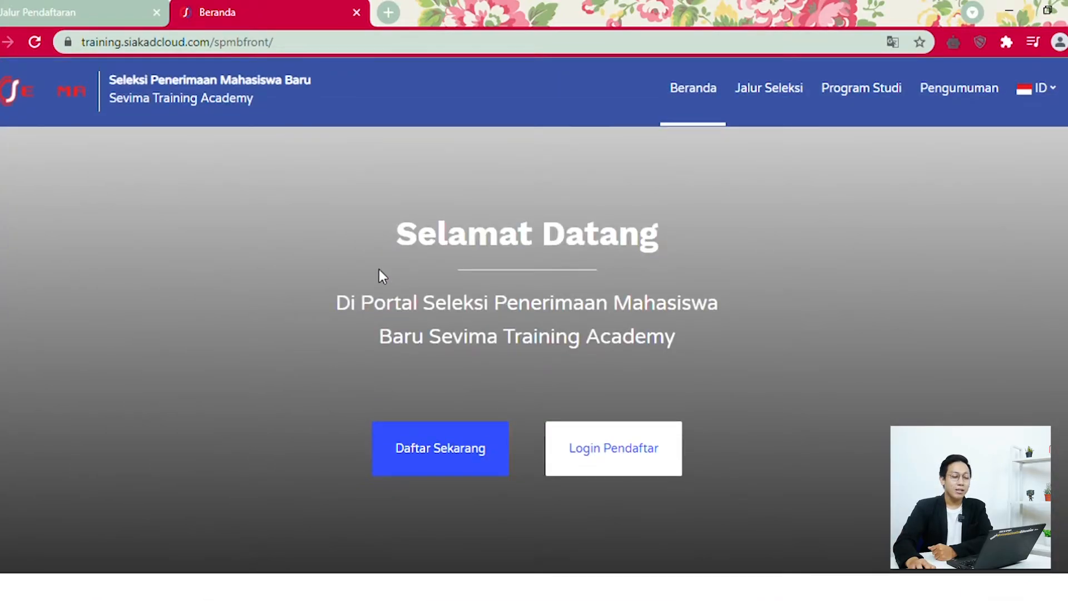
pyautogui.scroll(-8, 379, 270)
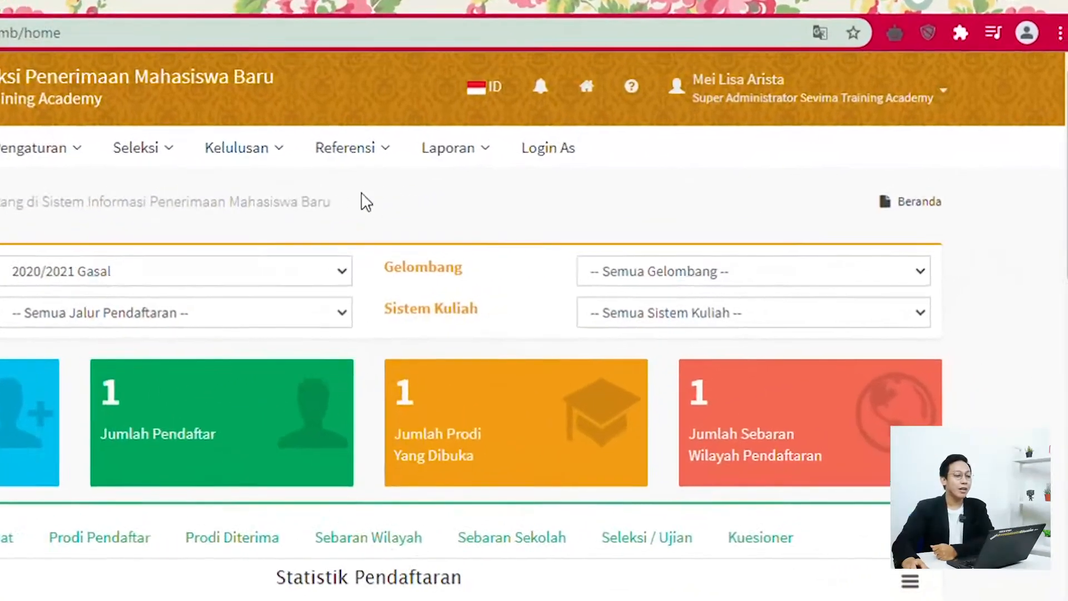
# Step: Open the Sistem Kuliah reference list and add a blank entry row
pyautogui.click(243, 167)
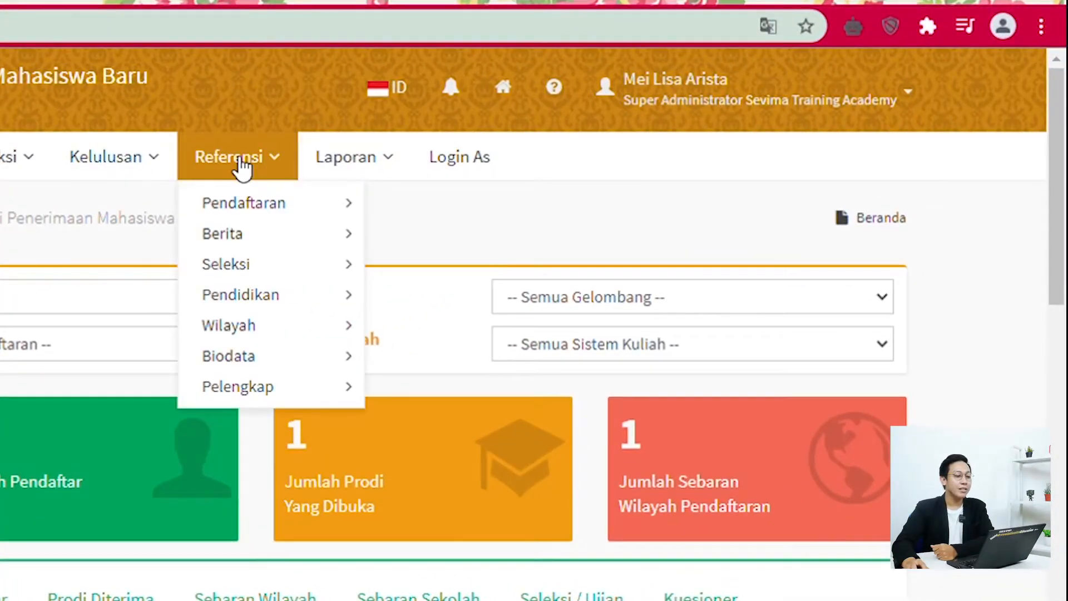
pyautogui.moveTo(342, 200)
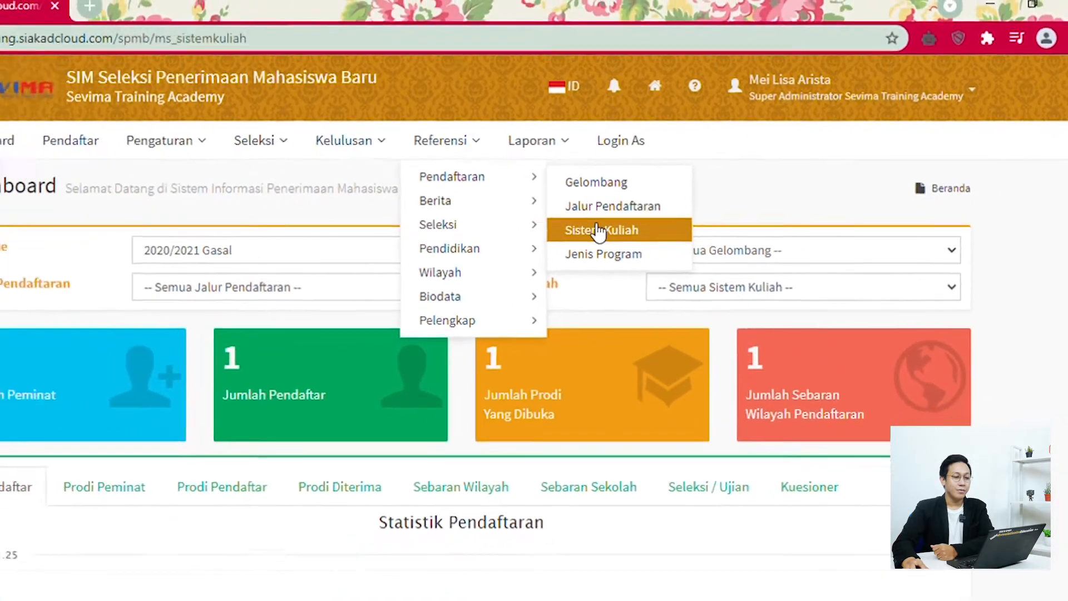
pyautogui.click(431, 271)
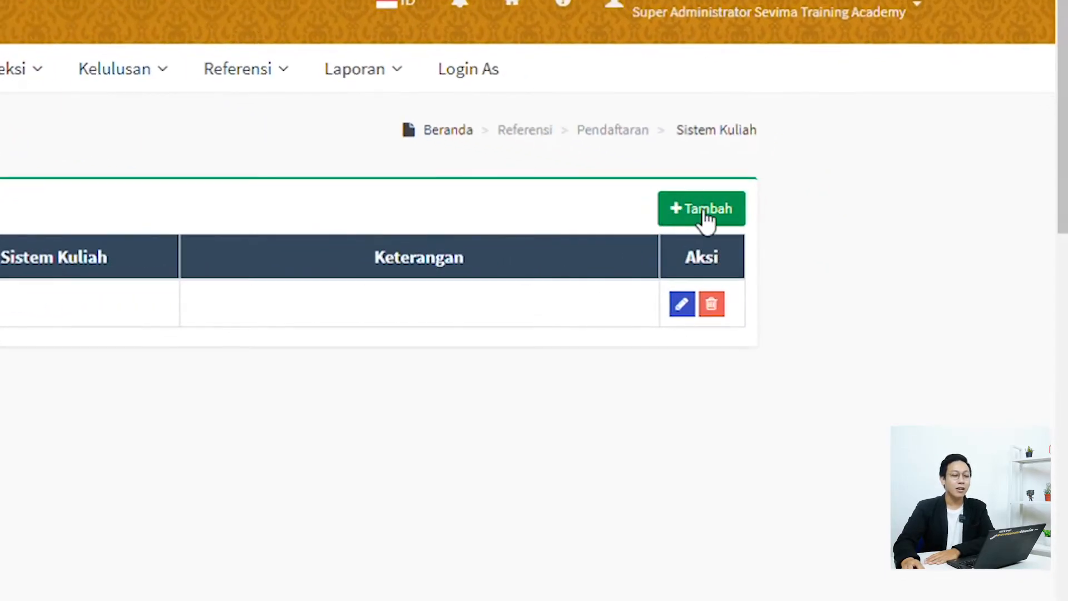
pyautogui.click(757, 221)
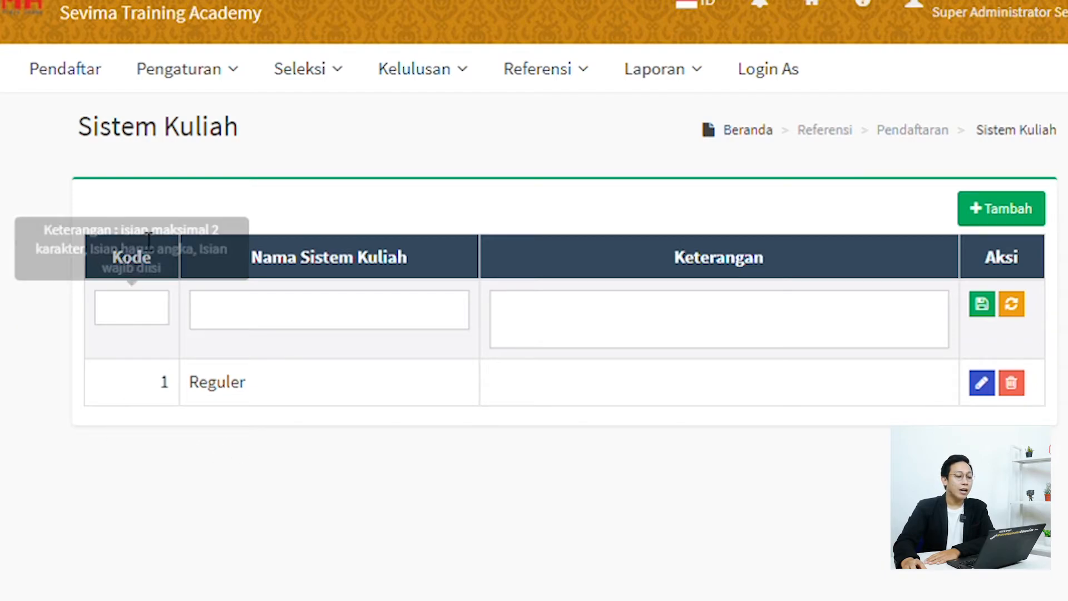
pyautogui.click(395, 314)
pyautogui.click(712, 590)
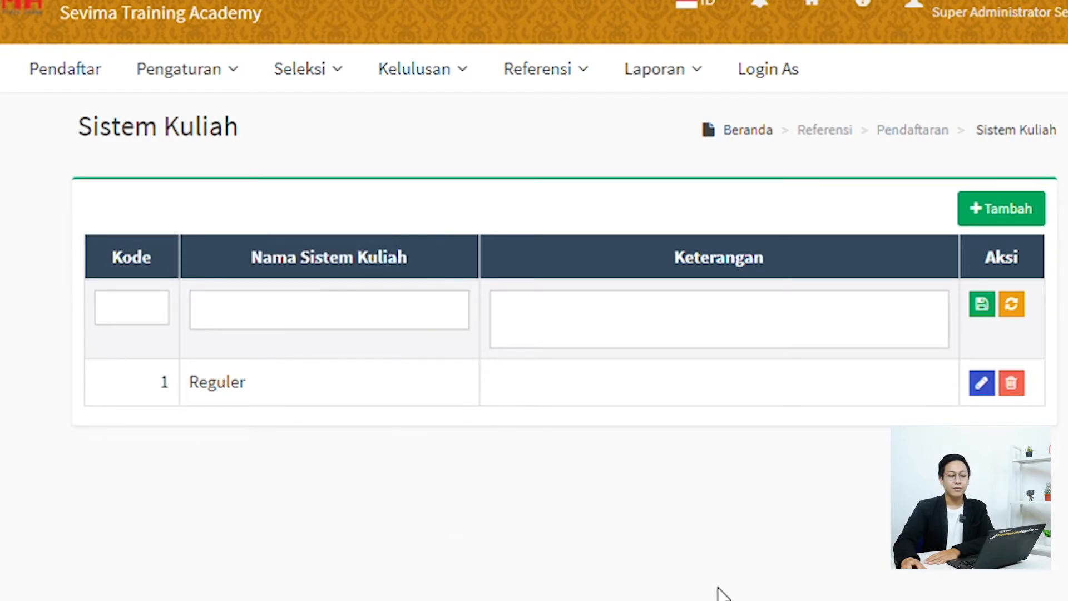
pyautogui.click(755, 329)
pyautogui.click(920, 386)
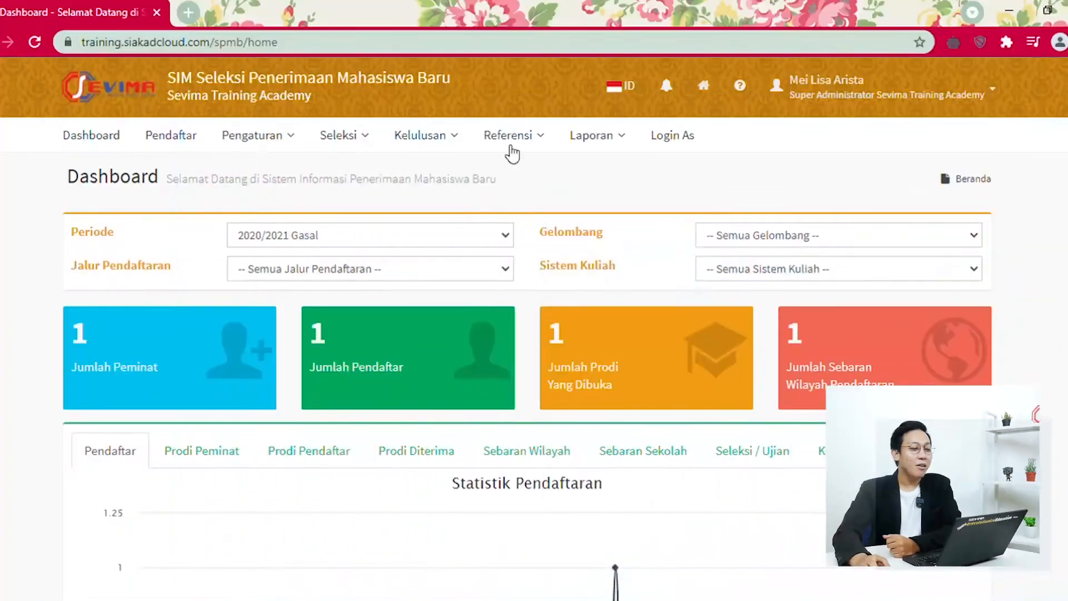
# Step: Open the Jenis Seleksi reference list and add a blank selection type row
pyautogui.click(501, 133)
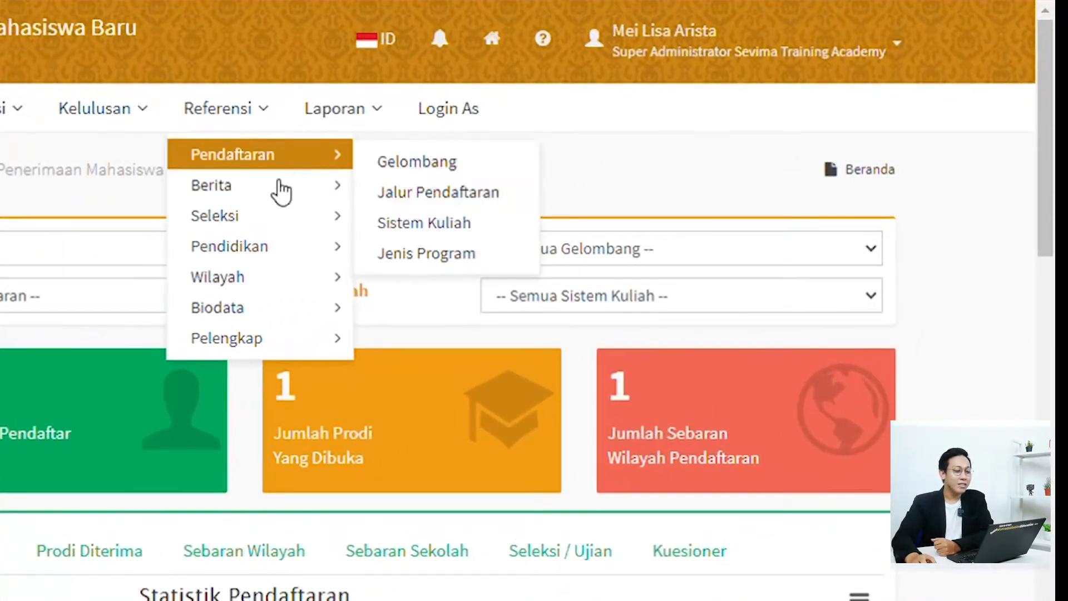
pyautogui.moveTo(284, 231)
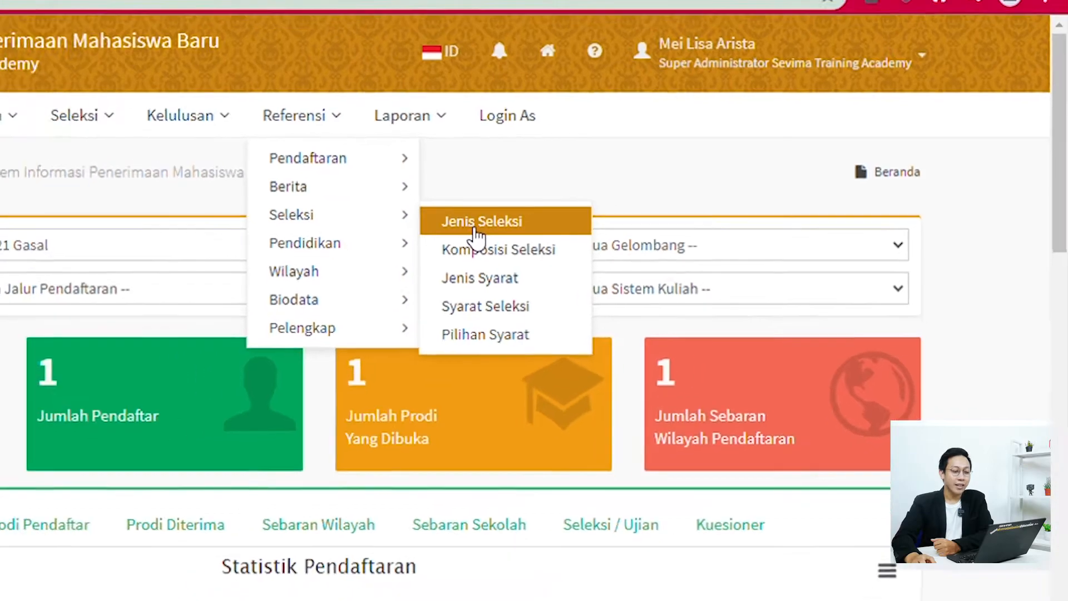
pyautogui.click(410, 228)
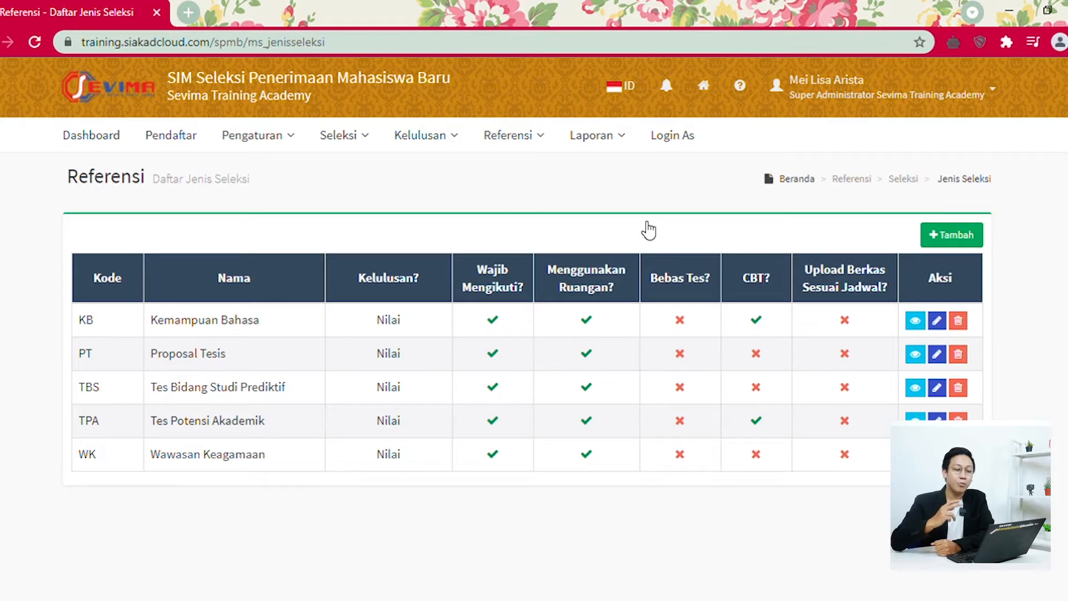
pyautogui.click(949, 235)
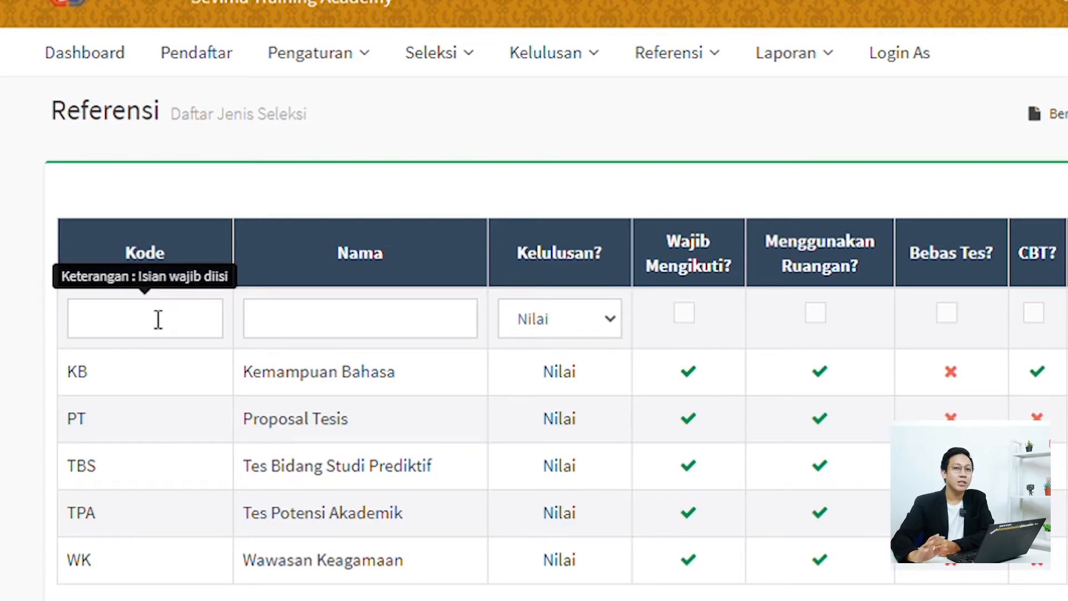
# Step: Keep the new selection type's Kelulusan at Nilai and enable Wajib Mengikuti and Menggunakan Ruangan
pyautogui.click(328, 316)
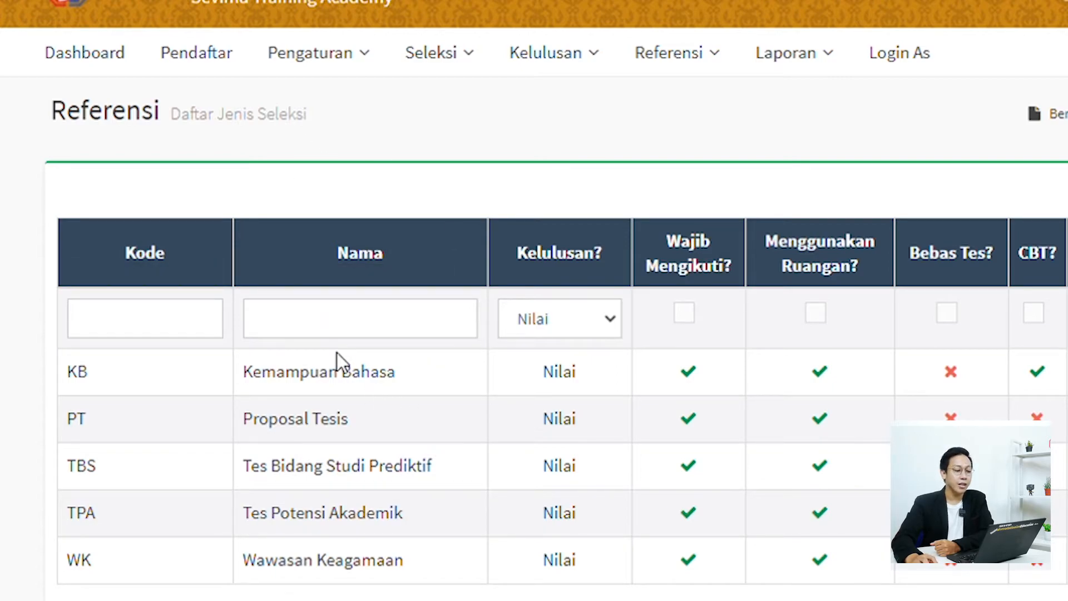
pyautogui.click(564, 319)
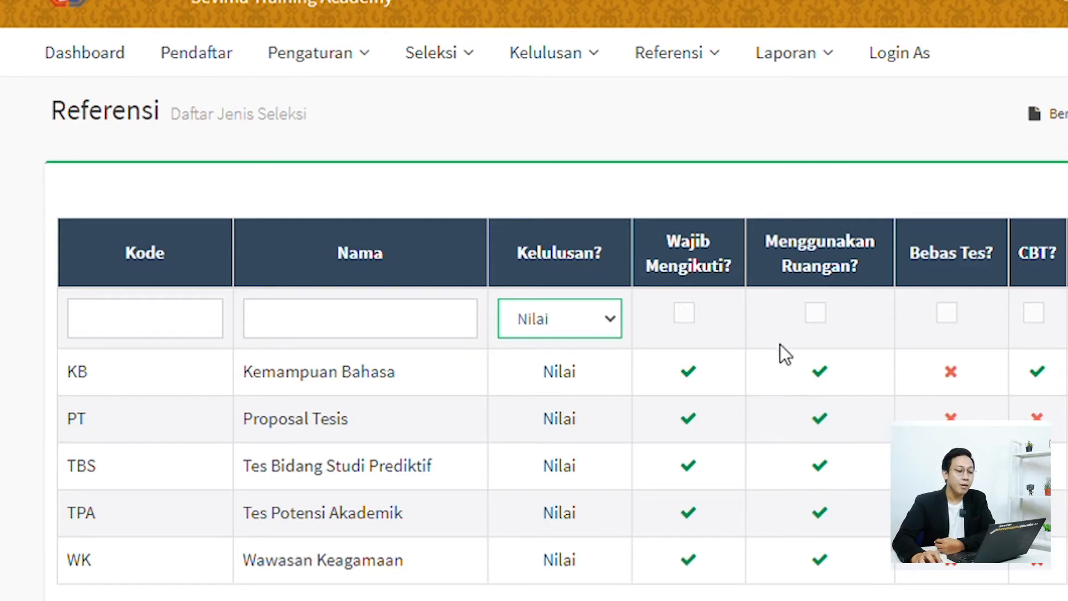
pyautogui.click(694, 318)
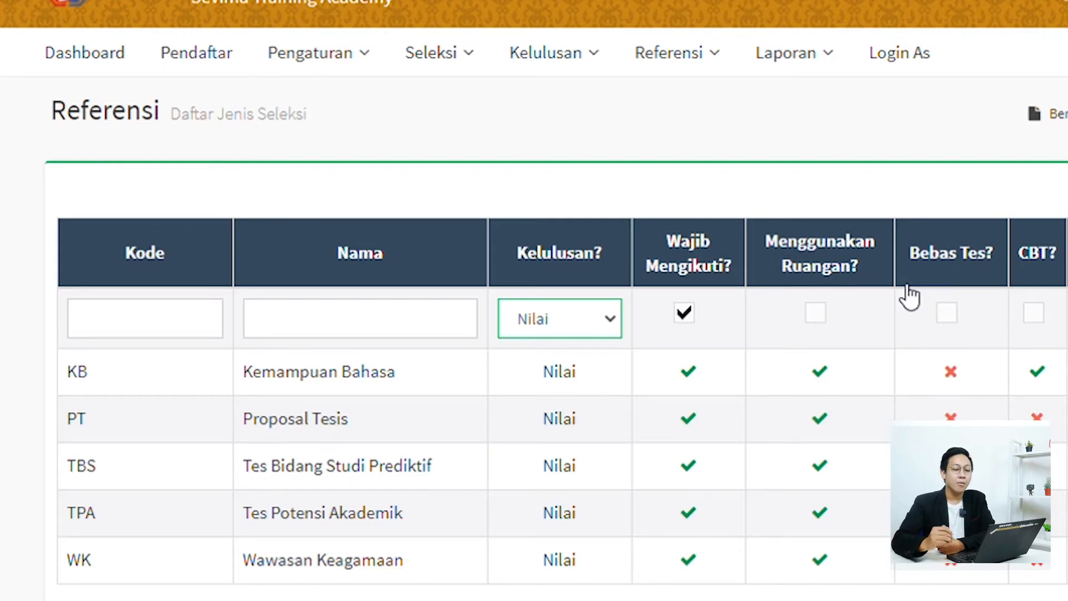
pyautogui.click(816, 317)
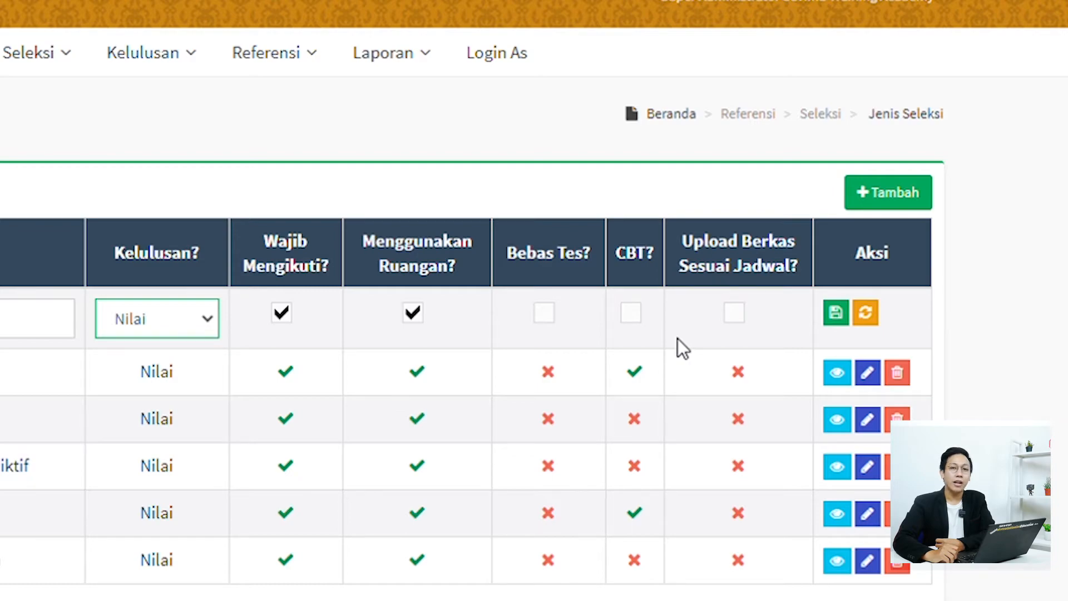
# Step: Set the new selection type's Kelulusan to Kelengkapan, with CBT left unticked and Upload Berkas Sesuai Jadwal ticked
pyautogui.click(631, 313)
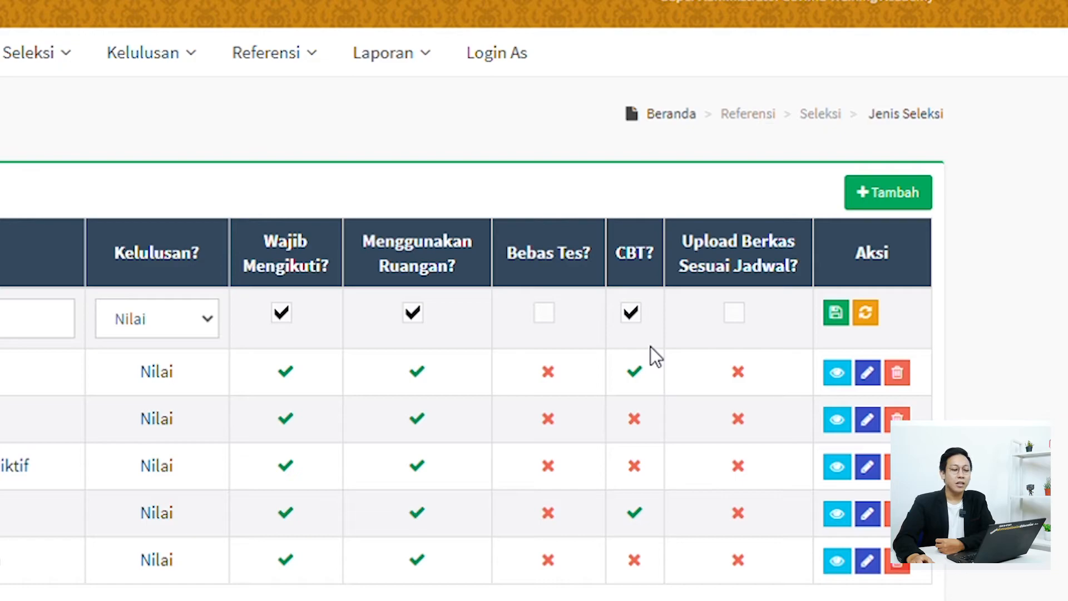
pyautogui.click(634, 316)
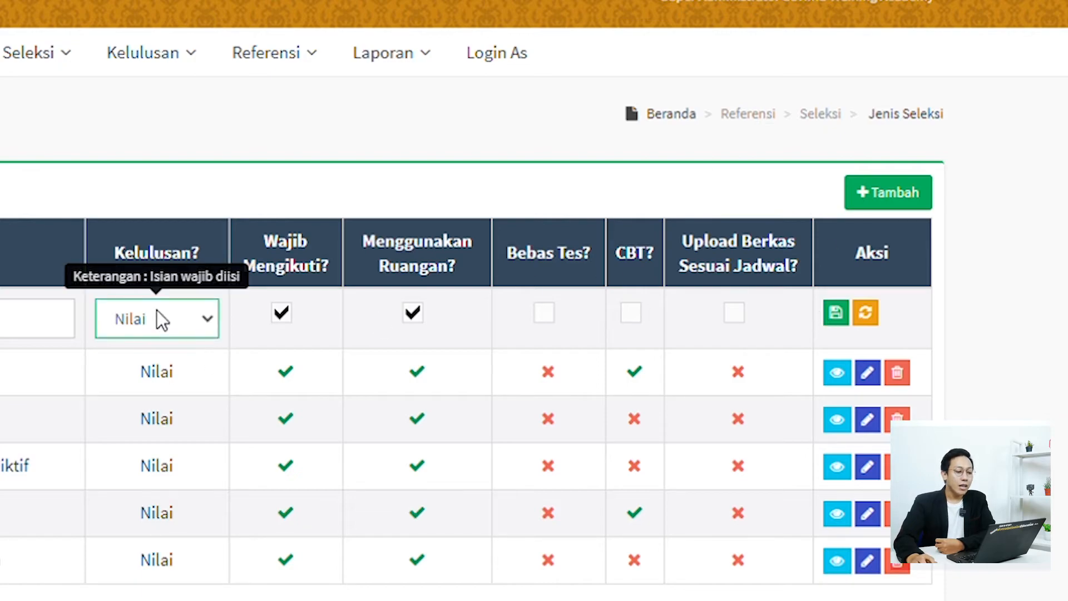
pyautogui.click(192, 402)
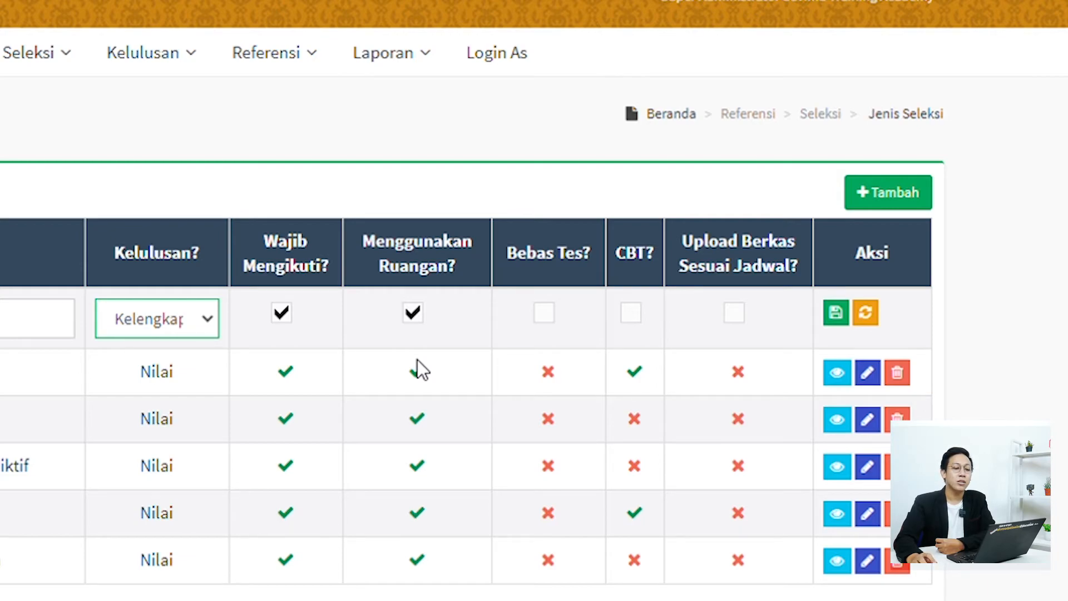
pyautogui.click(735, 314)
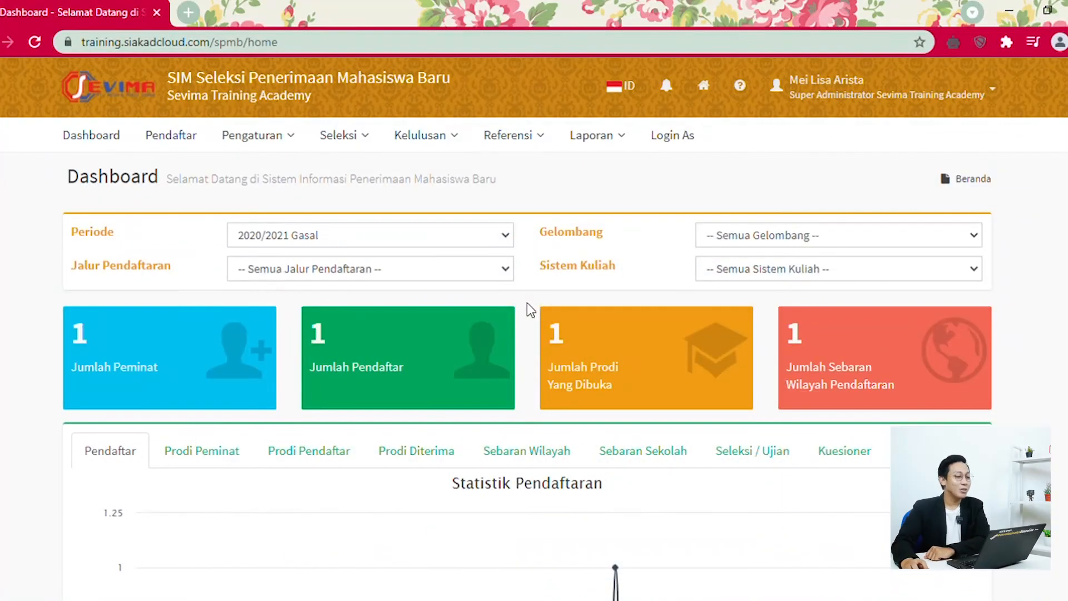
# Step: Open the Syarat Seleksi reference list and examine the selection requirements and their Poin values
pyautogui.click(533, 139)
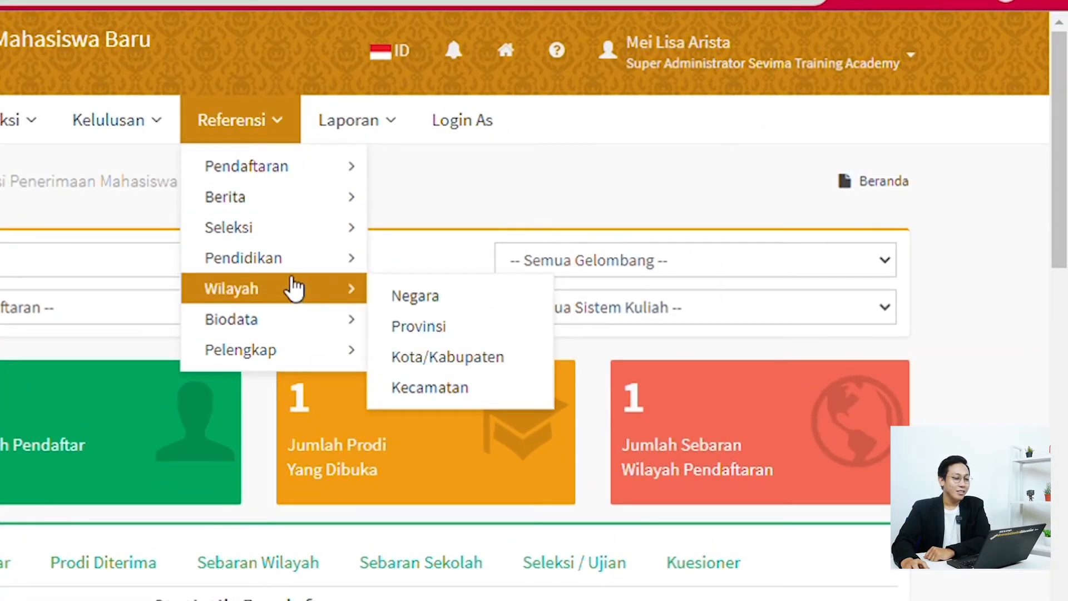
pyautogui.moveTo(359, 223)
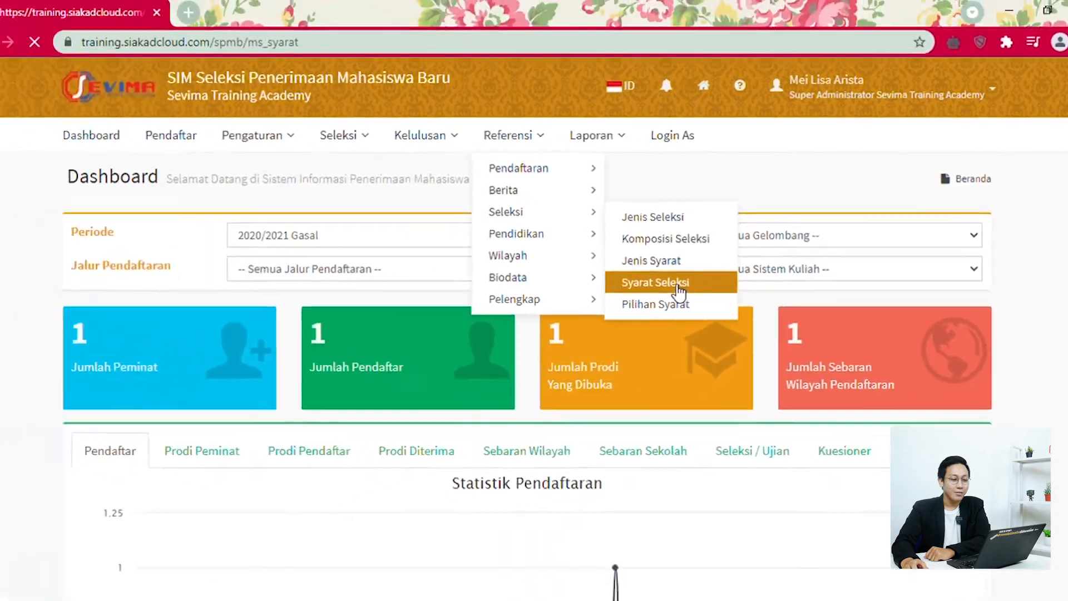
pyautogui.click(485, 327)
pyautogui.scroll(-3, 487, 333)
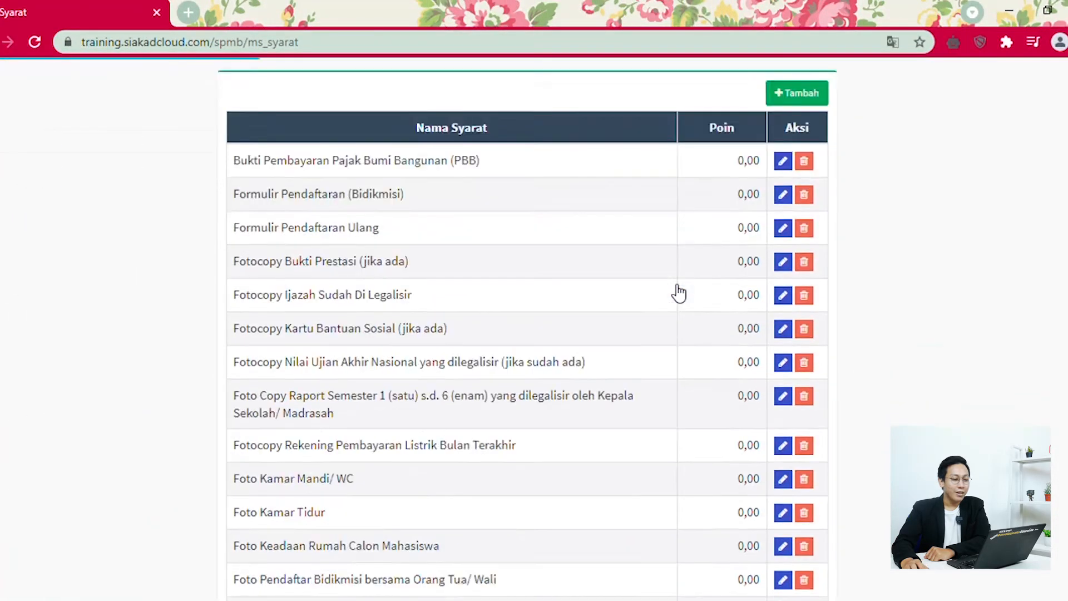
pyautogui.scroll(1, 487, 333)
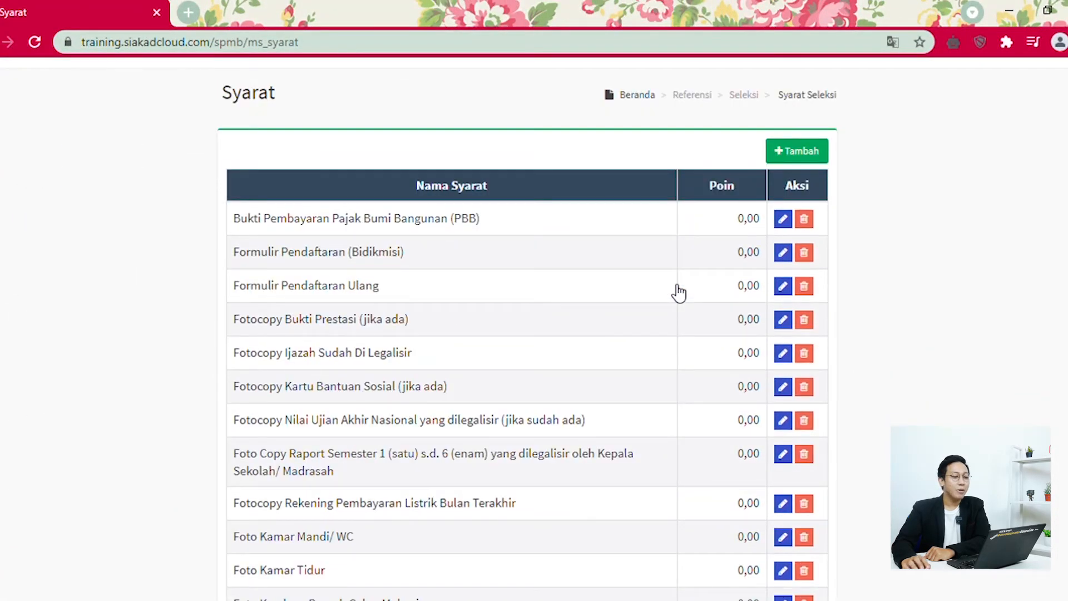
pyautogui.scroll(-10, 685, 289)
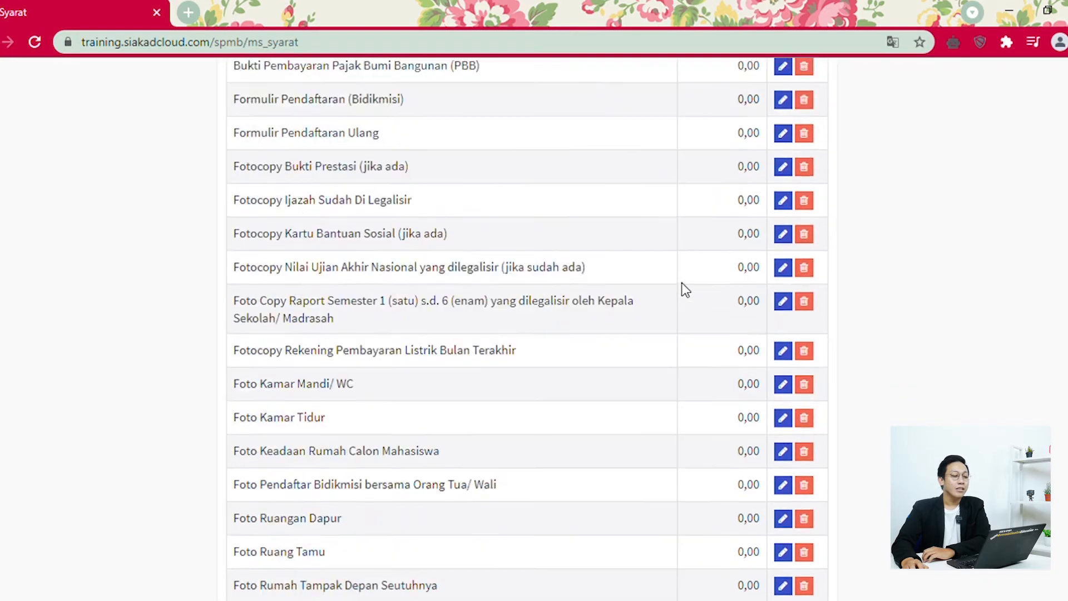
# Step: Add a blank requirement row to the Syarat list and activate its Nama Syarat field
pyautogui.scroll(9, 685, 289)
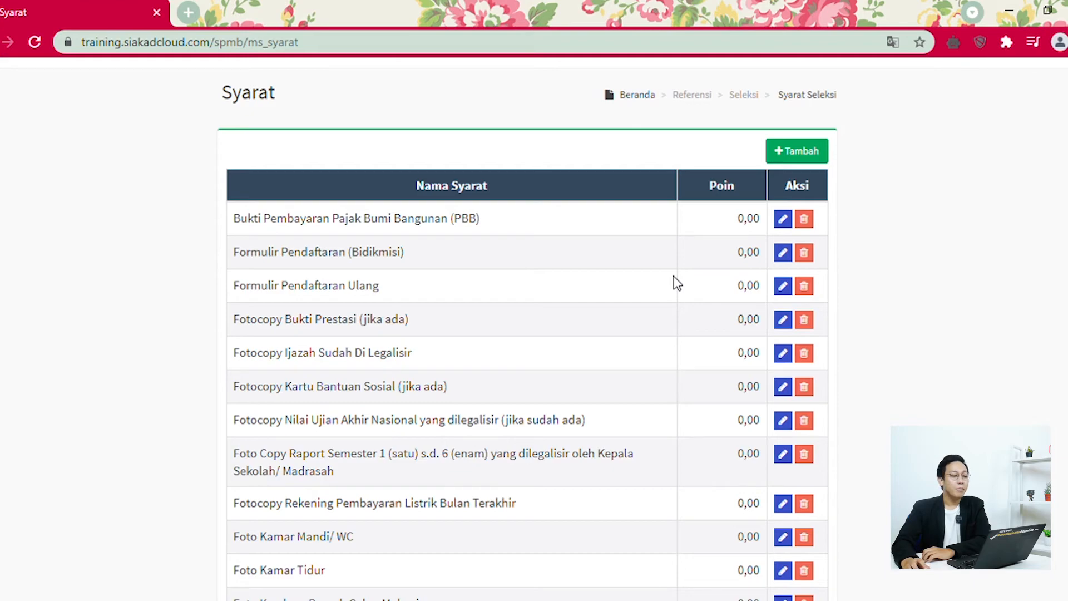
pyautogui.scroll(2, 645, 290)
pyautogui.scroll(-2, 645, 289)
pyautogui.scroll(2, 642, 289)
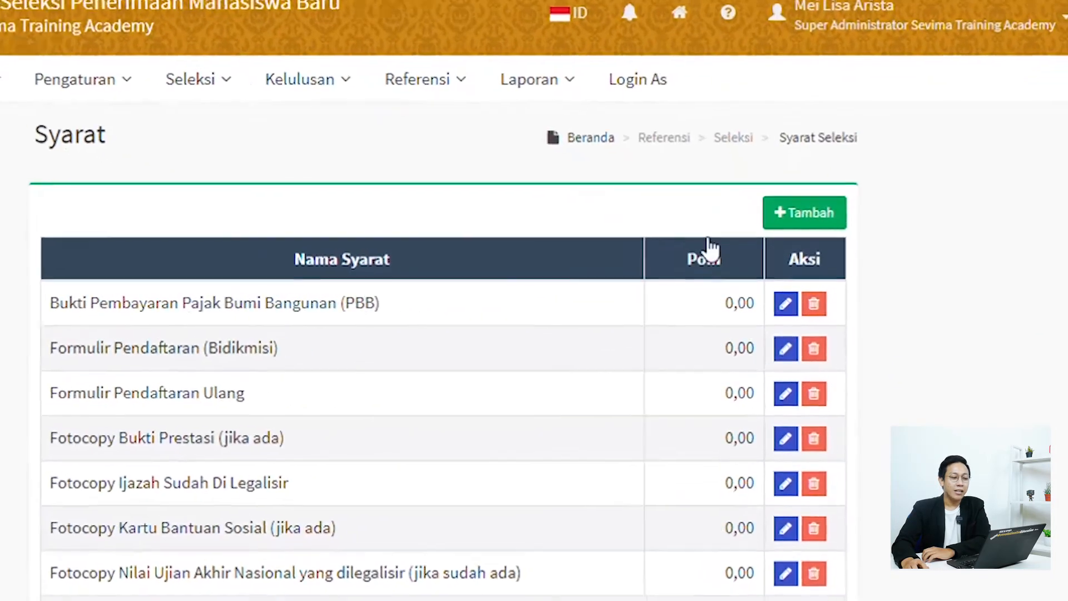
pyautogui.click(823, 215)
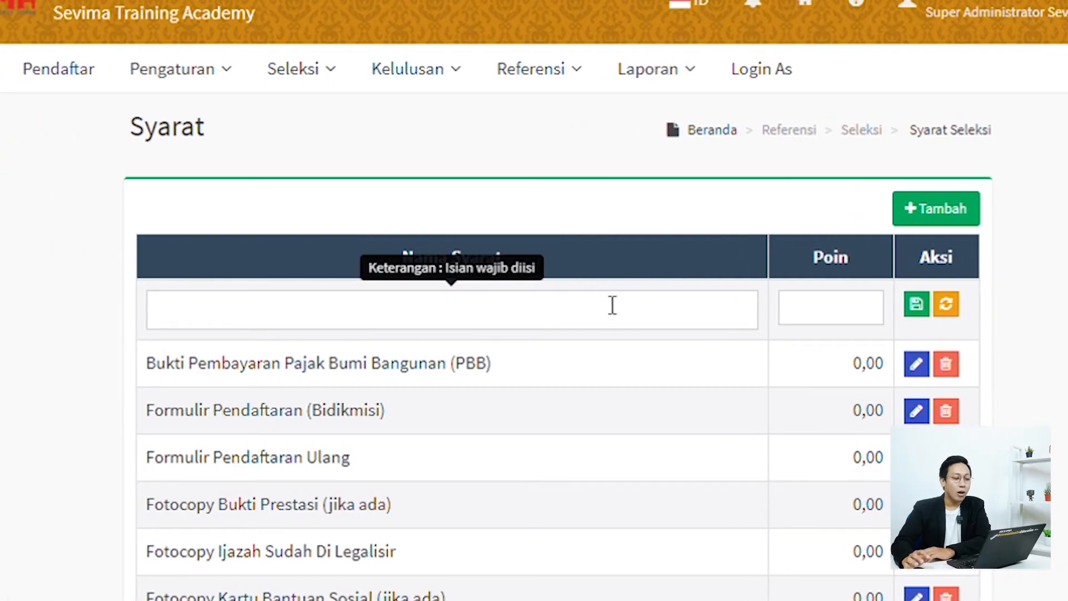
pyautogui.click(634, 312)
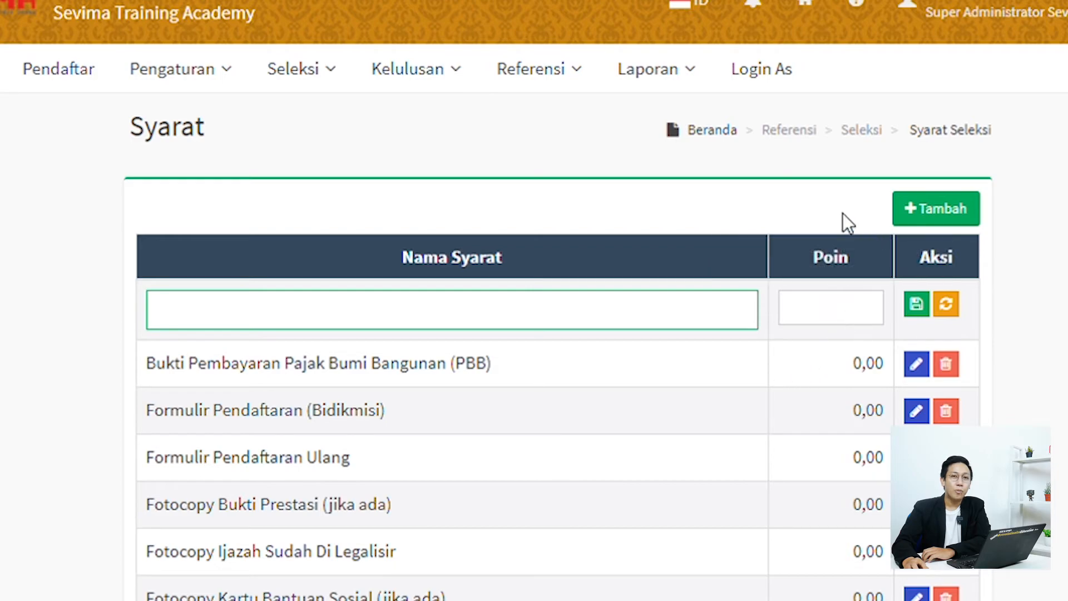
# Step: Set the new requirement's Poin to 0,00 with Nama Syarat left empty, and save the row
pyautogui.click(875, 309)
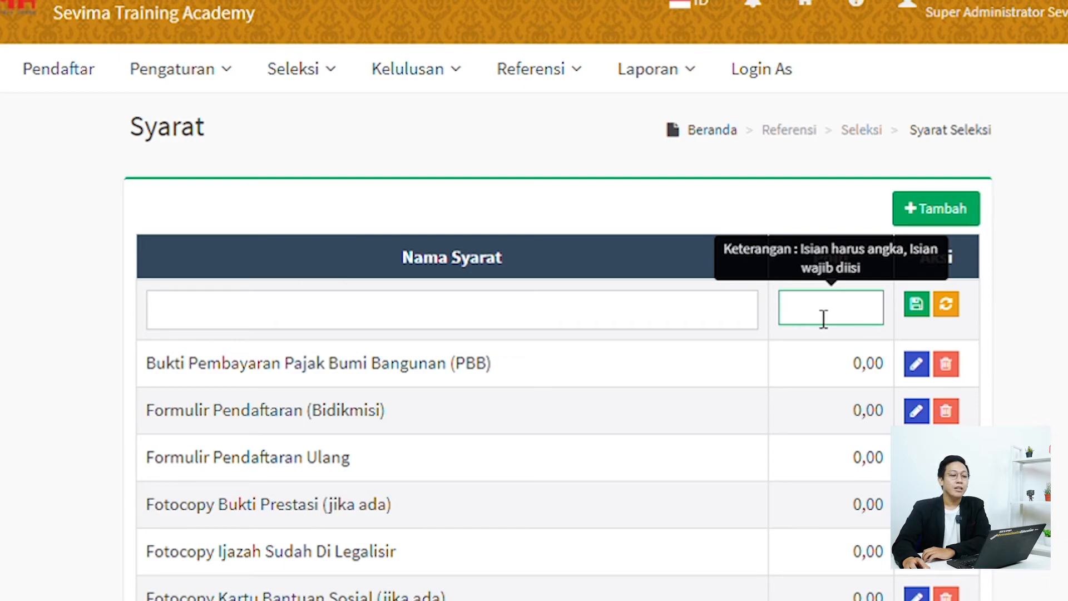
pyautogui.click(794, 341)
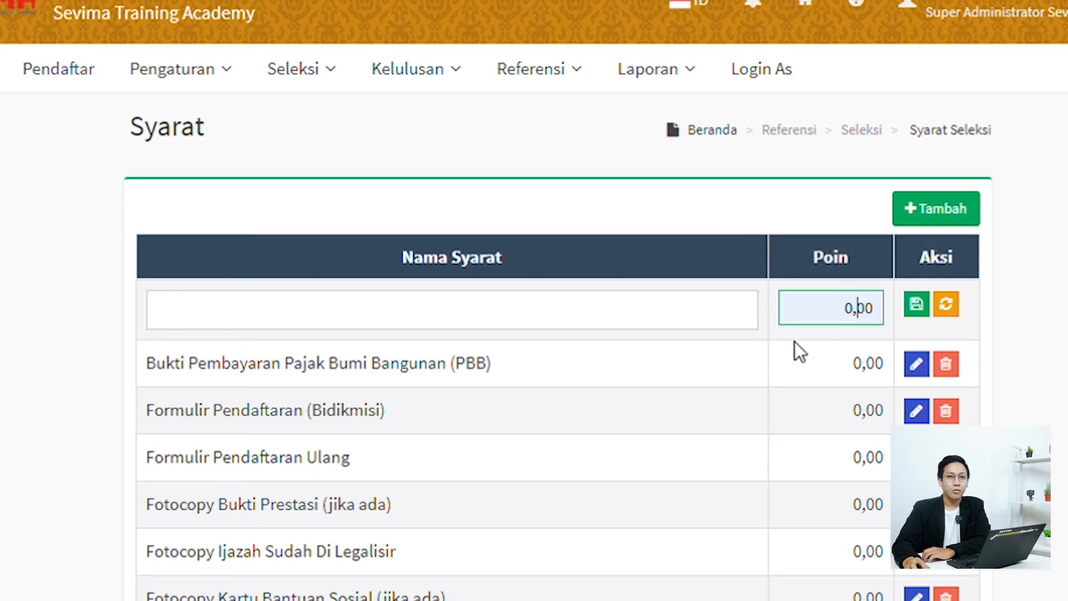
pyautogui.click(926, 309)
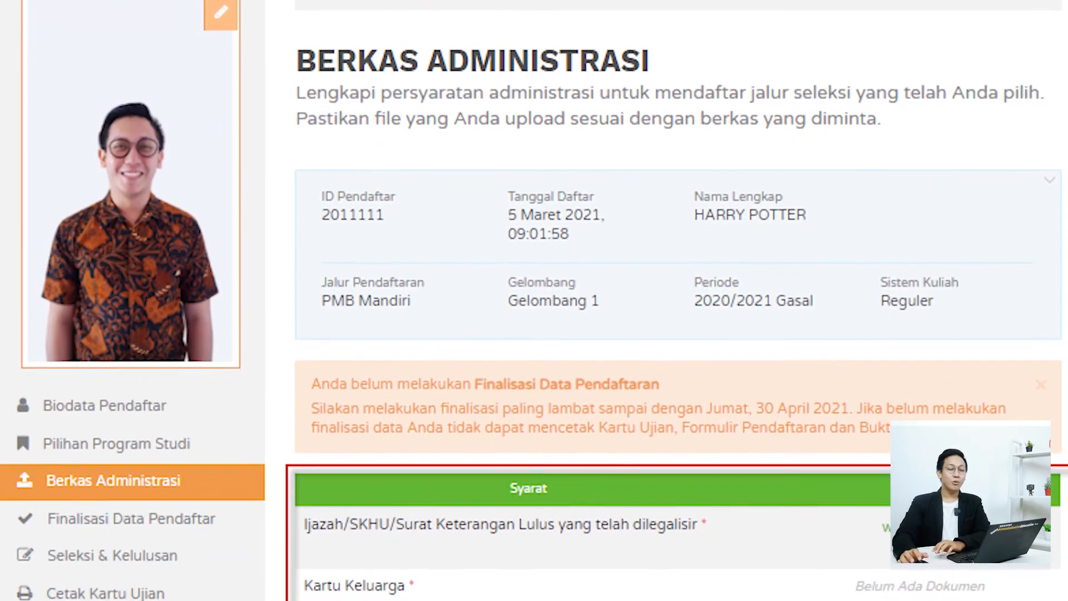